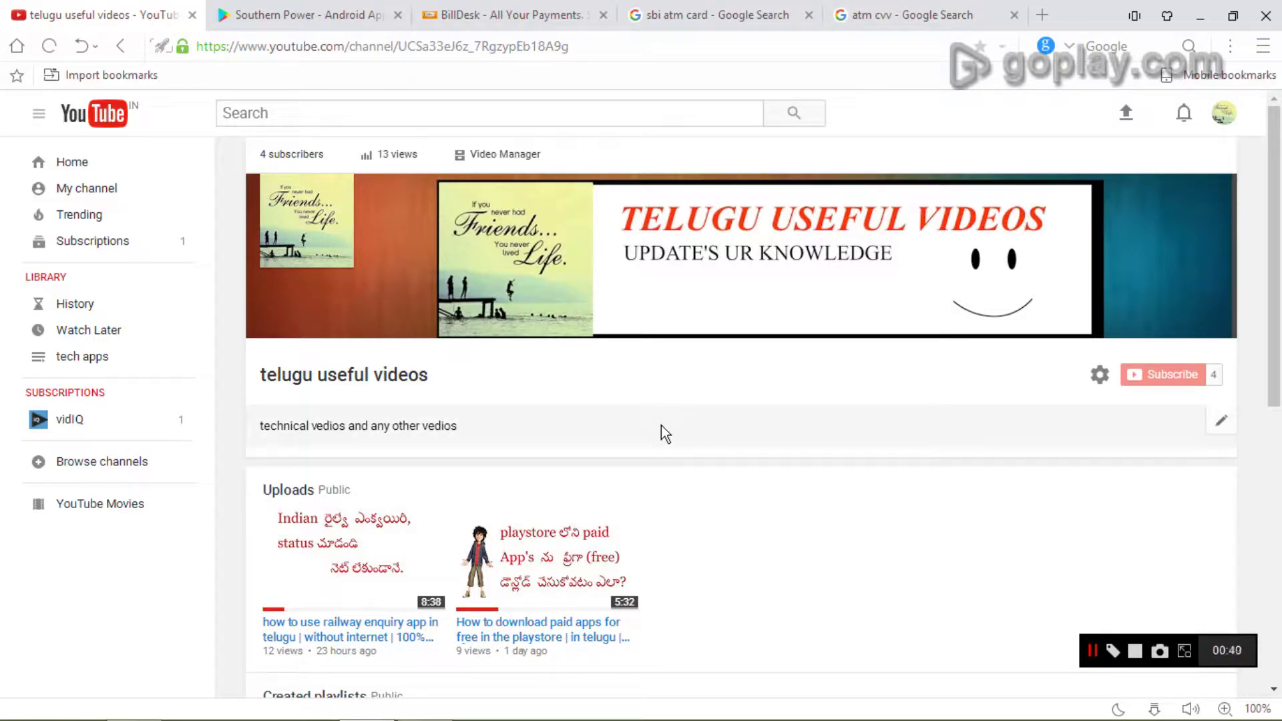
- Go from the BillDesk tab back to the New Tab page and search Google for 'apspdcl billdesk'
{"action": "left_click", "coordinate": [492, 9]}
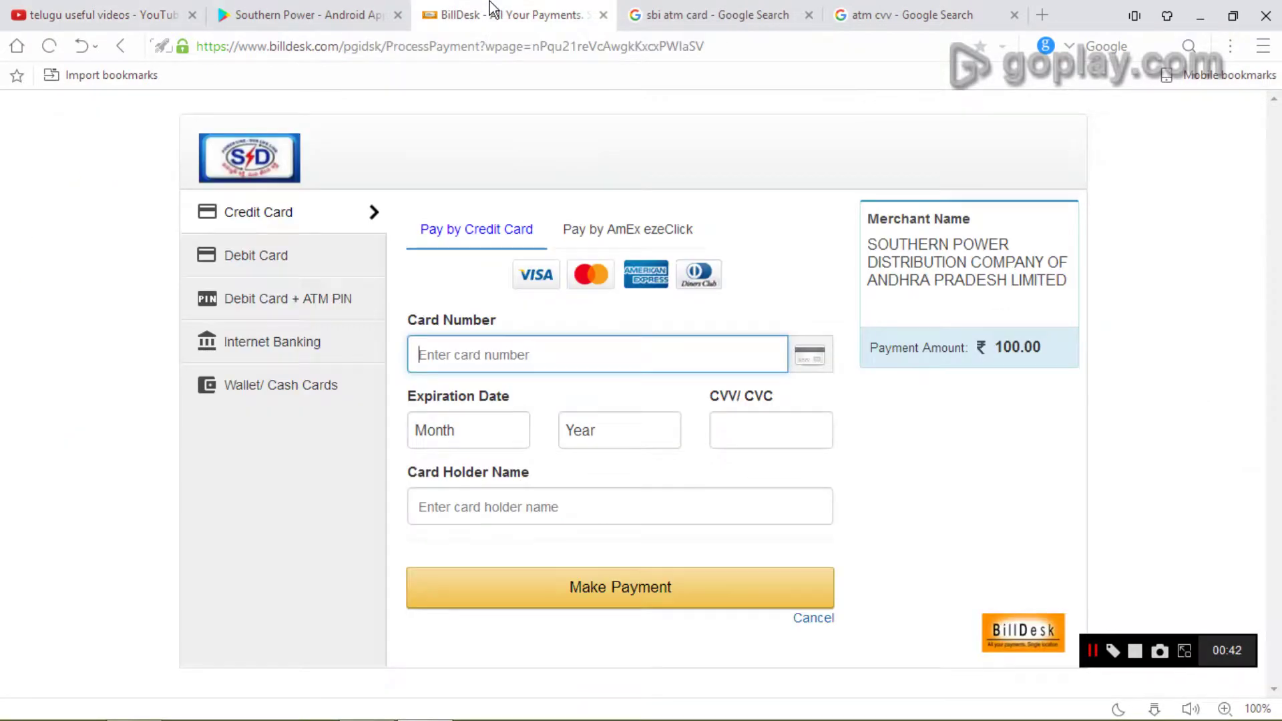
{"action": "left_click", "coordinate": [127, 41]}
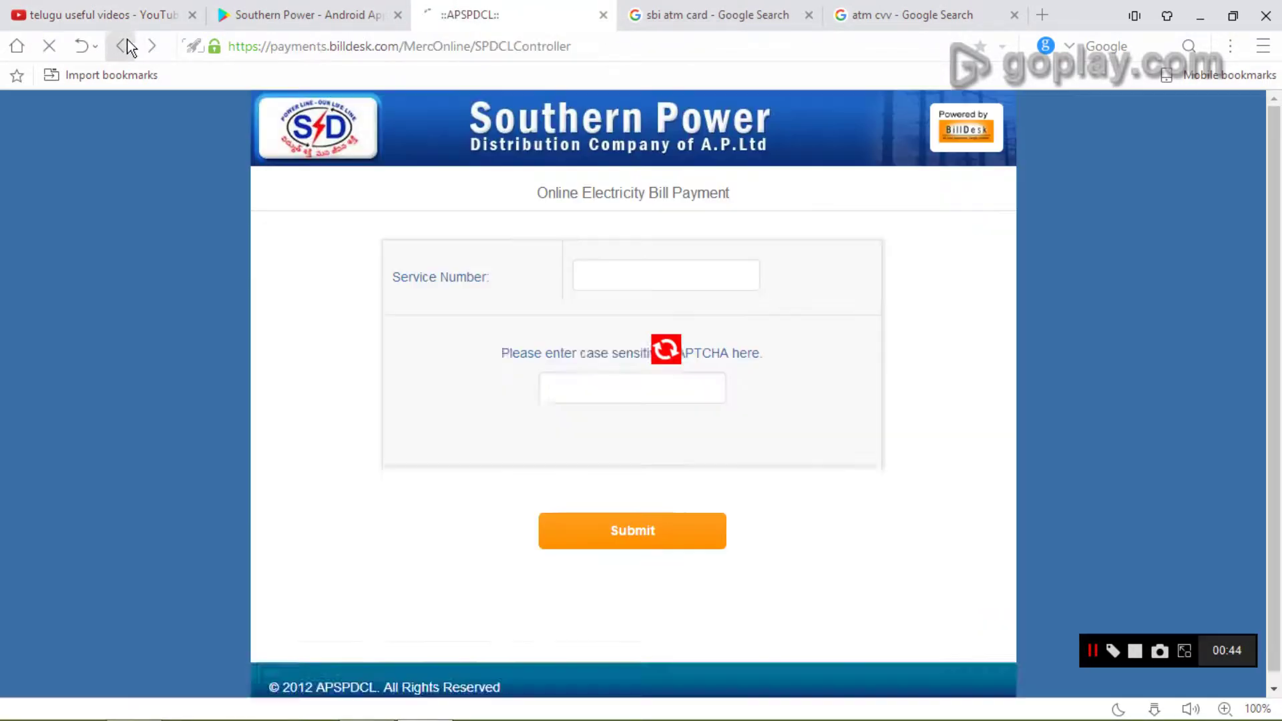
{"action": "left_click", "coordinate": [127, 41]}
{"action": "left_click", "coordinate": [128, 42]}
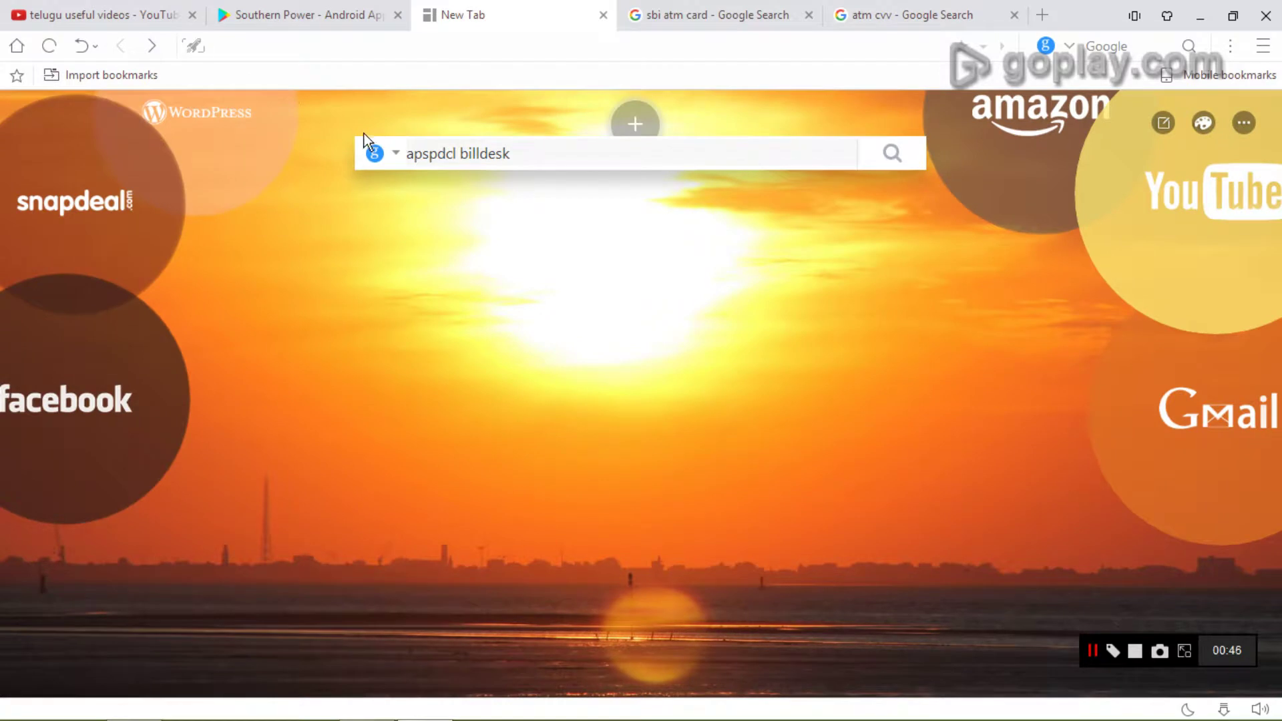
{"action": "left_click", "coordinate": [564, 154]}
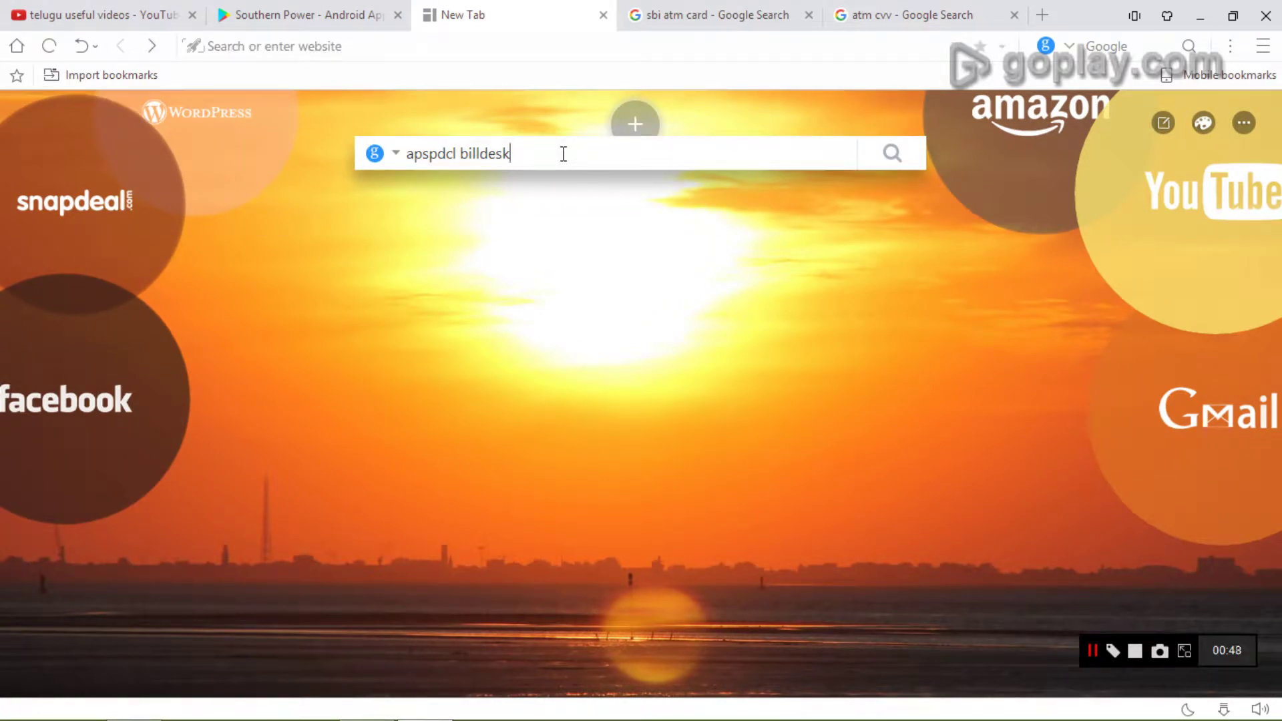
{"action": "key", "text": "Return"}
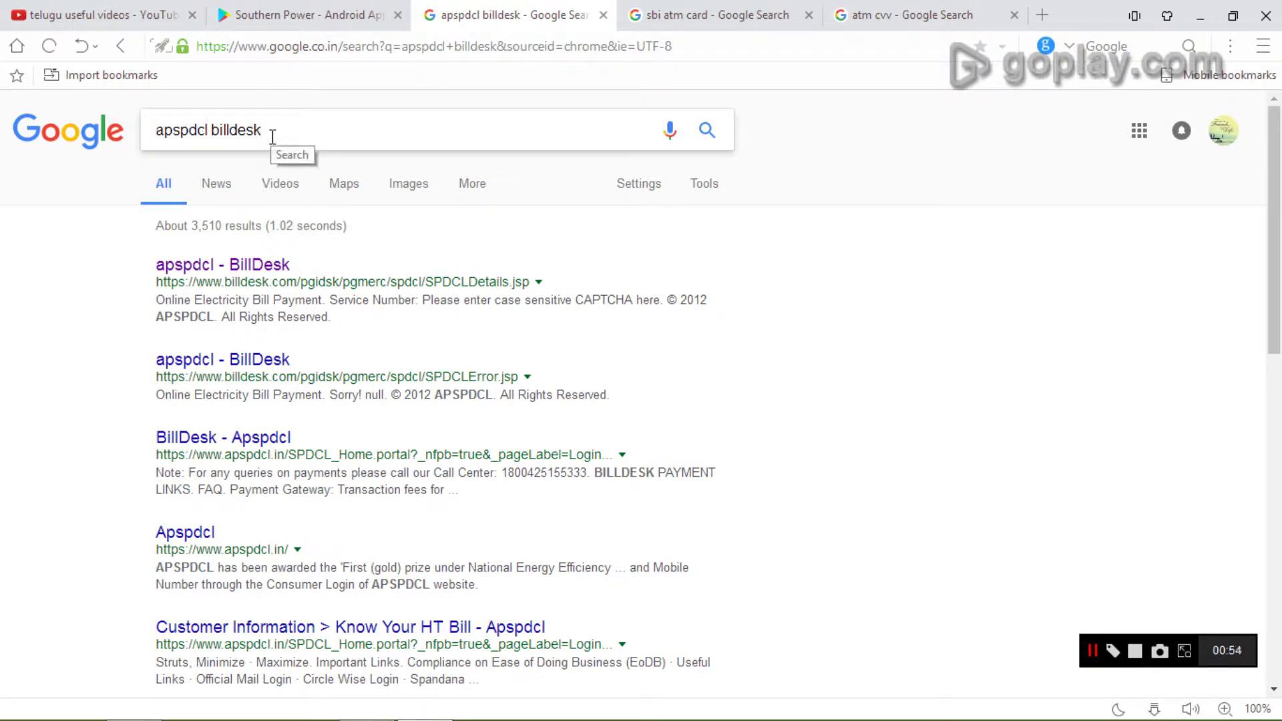
- Open the APSPDCL BillDesk result and fill in the saved service number
{"action": "left_click", "coordinate": [272, 267]}
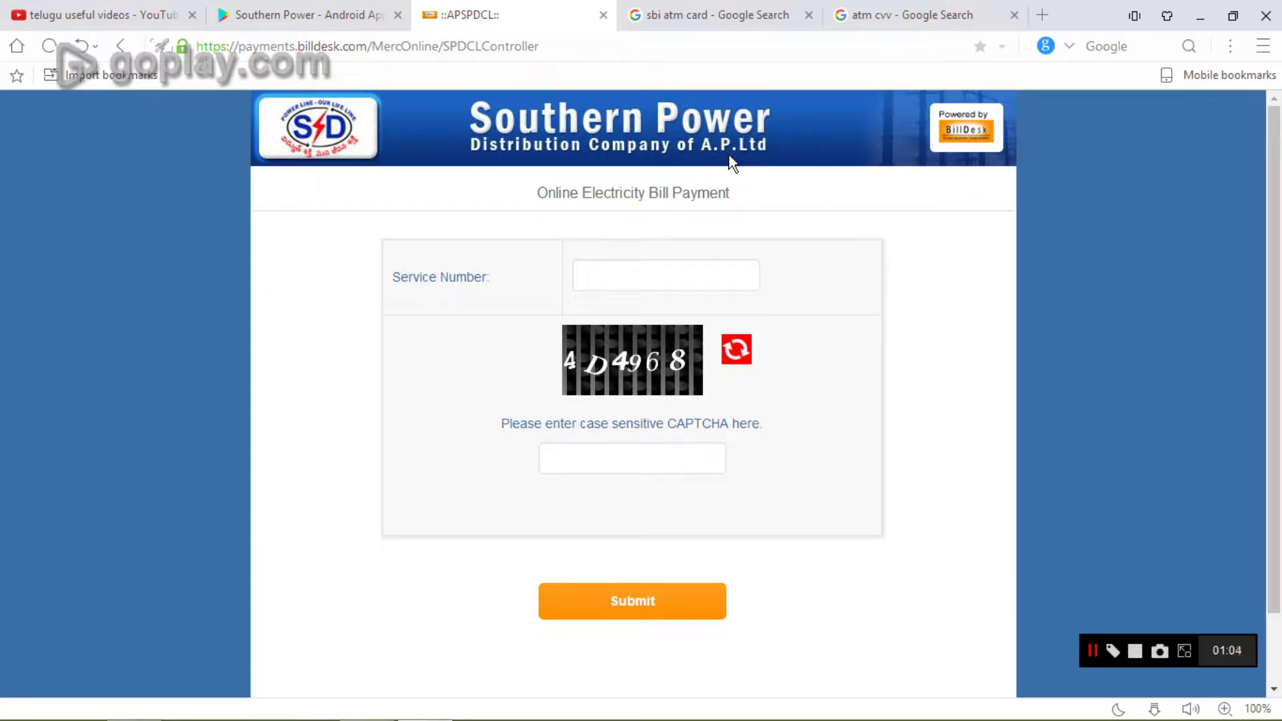
{"action": "left_click", "coordinate": [716, 276]}
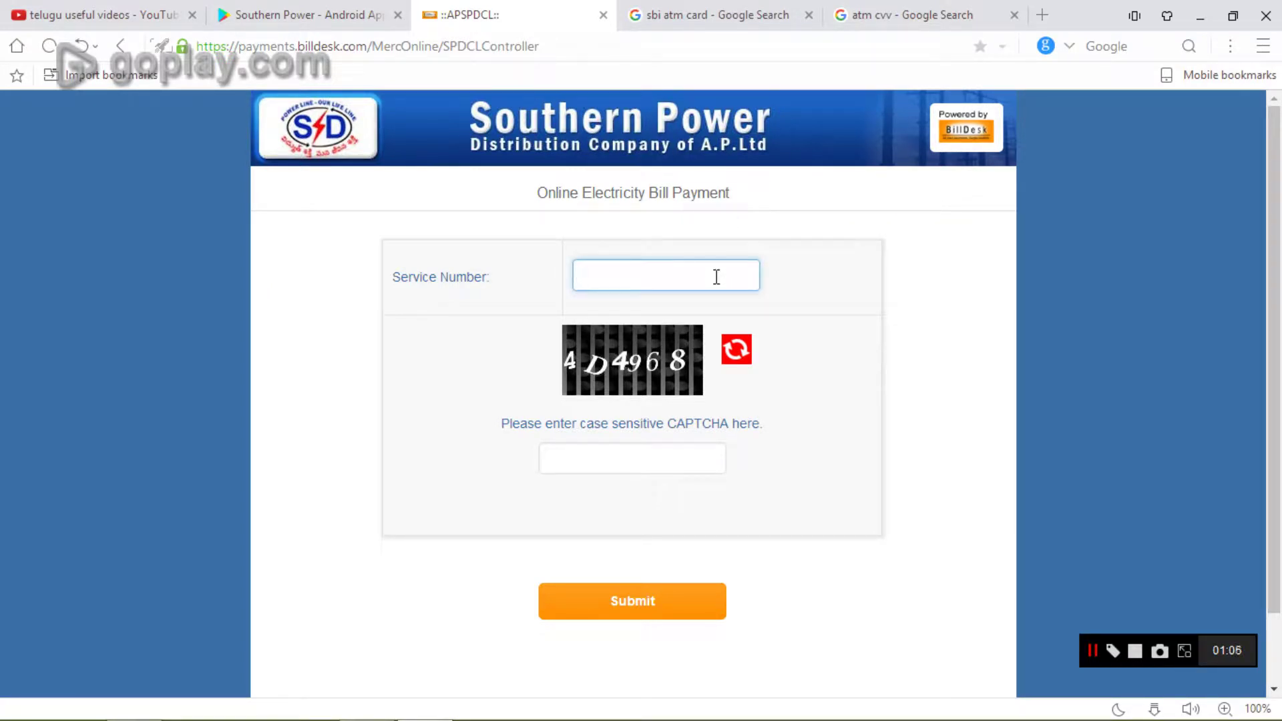
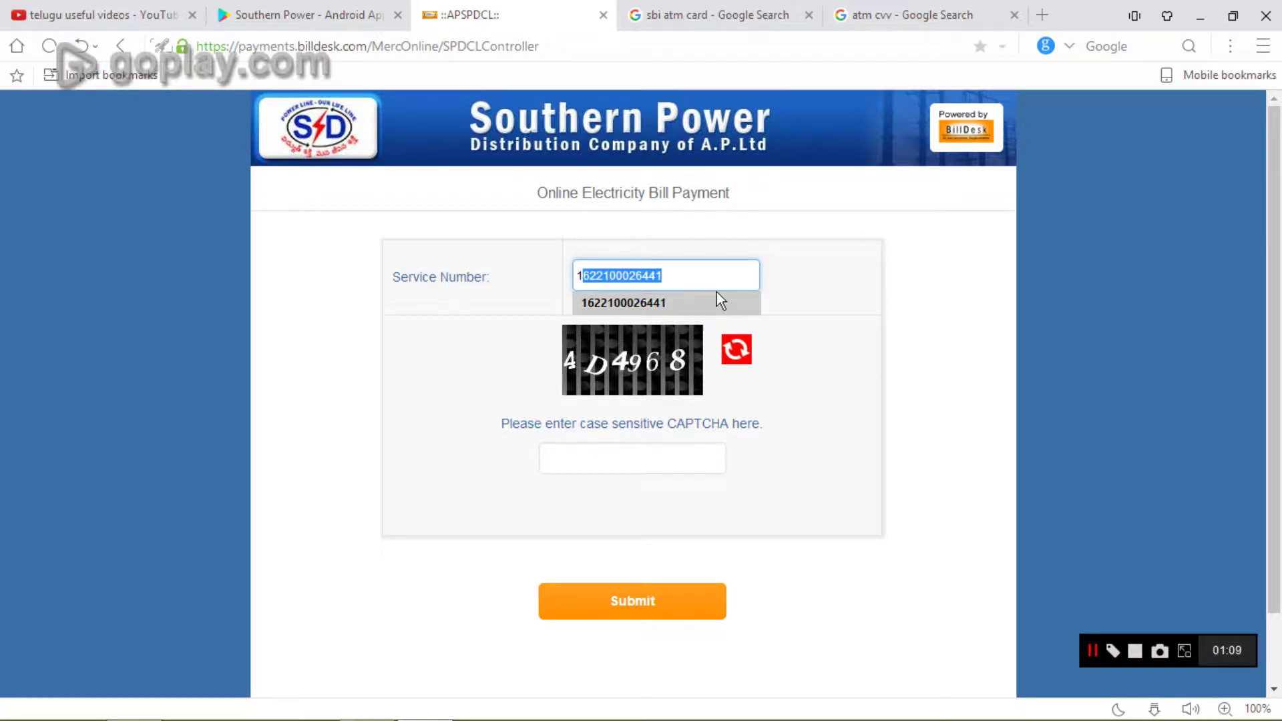
{"action": "left_click", "coordinate": [716, 294]}
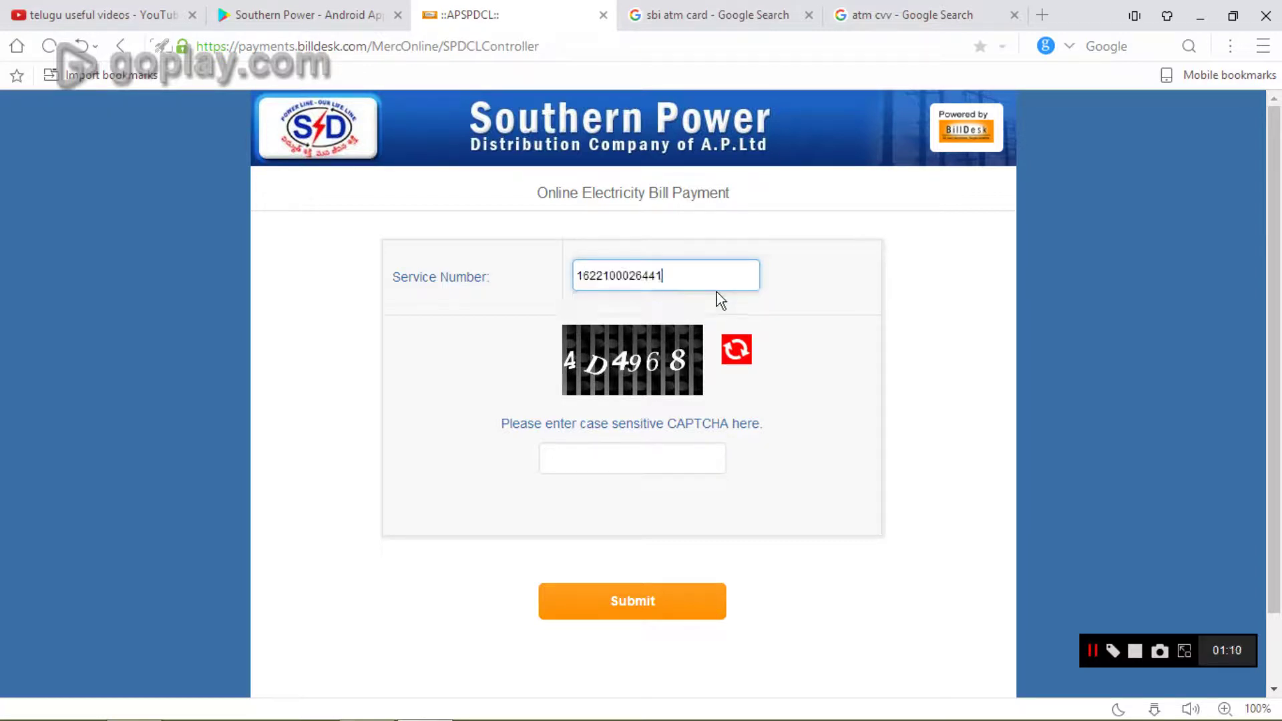
- Enter CAPTCHA code 4D4968 and submit to show the bill details for circle GUNTUR
{"action": "left_click", "coordinate": [633, 468]}
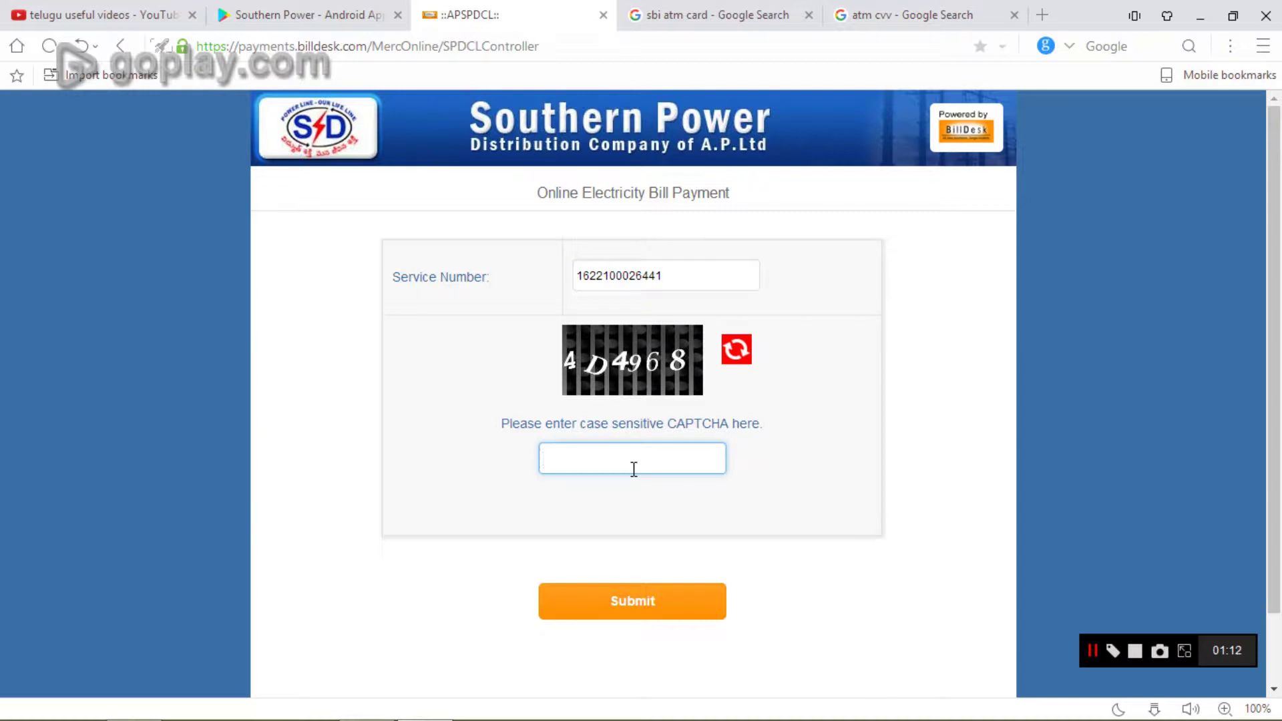
{"action": "type", "text": "4"}
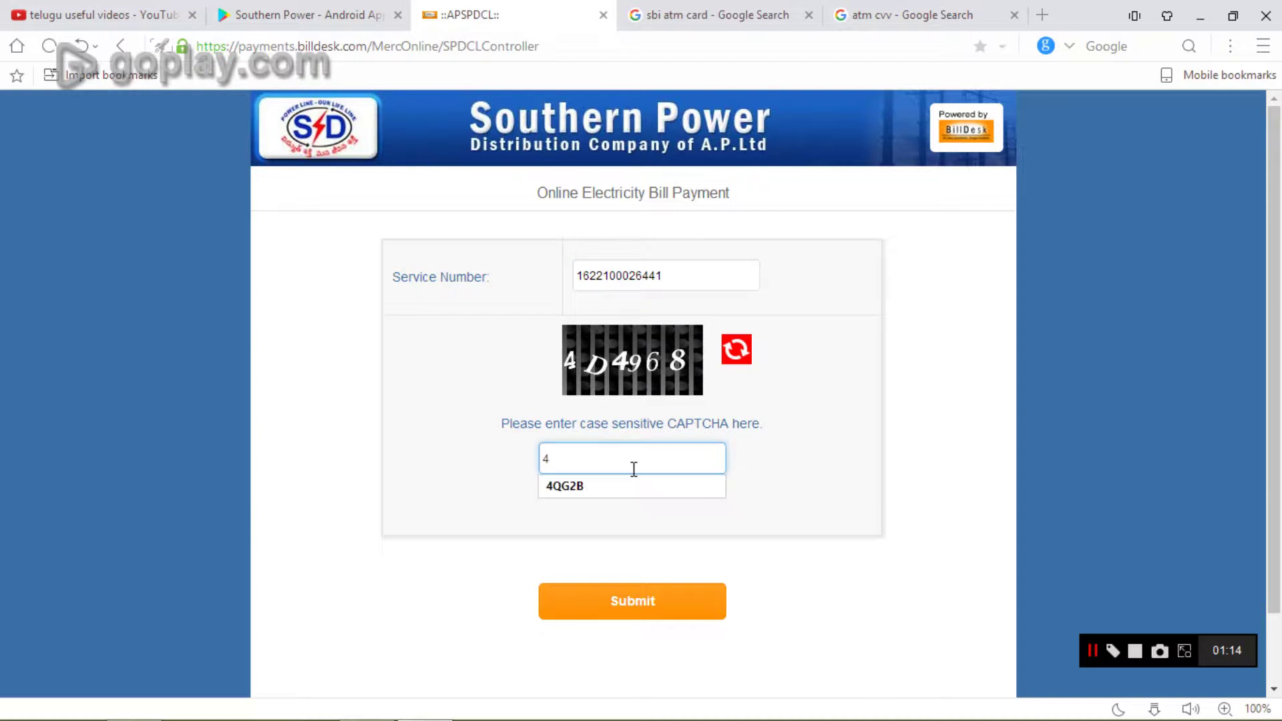
{"action": "type", "text": "D"}
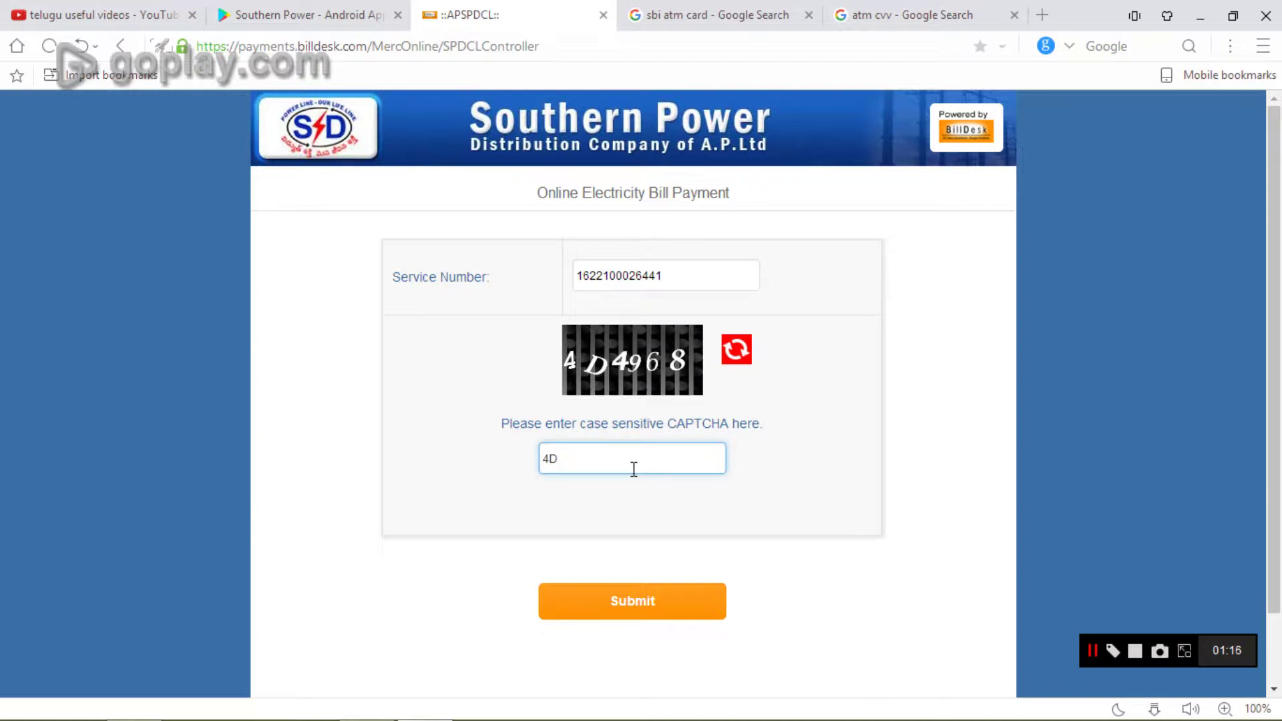
{"action": "type", "text": "4968"}
{"action": "left_click", "coordinate": [652, 600]}
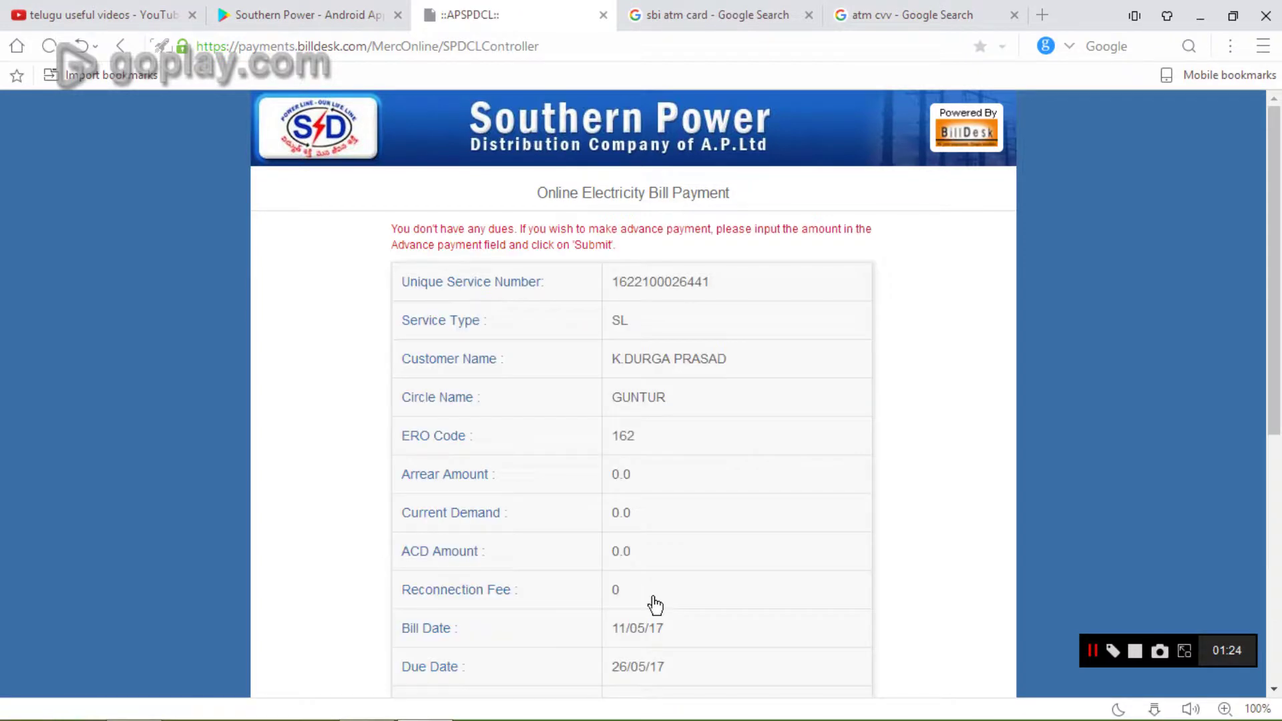
- Replace the 0.00 advance amount with 100 and submit to reach the ₹100.00 card payment form
{"action": "left_click_drag", "start_coordinate": [1277, 409], "coordinate": [1277, 549]}
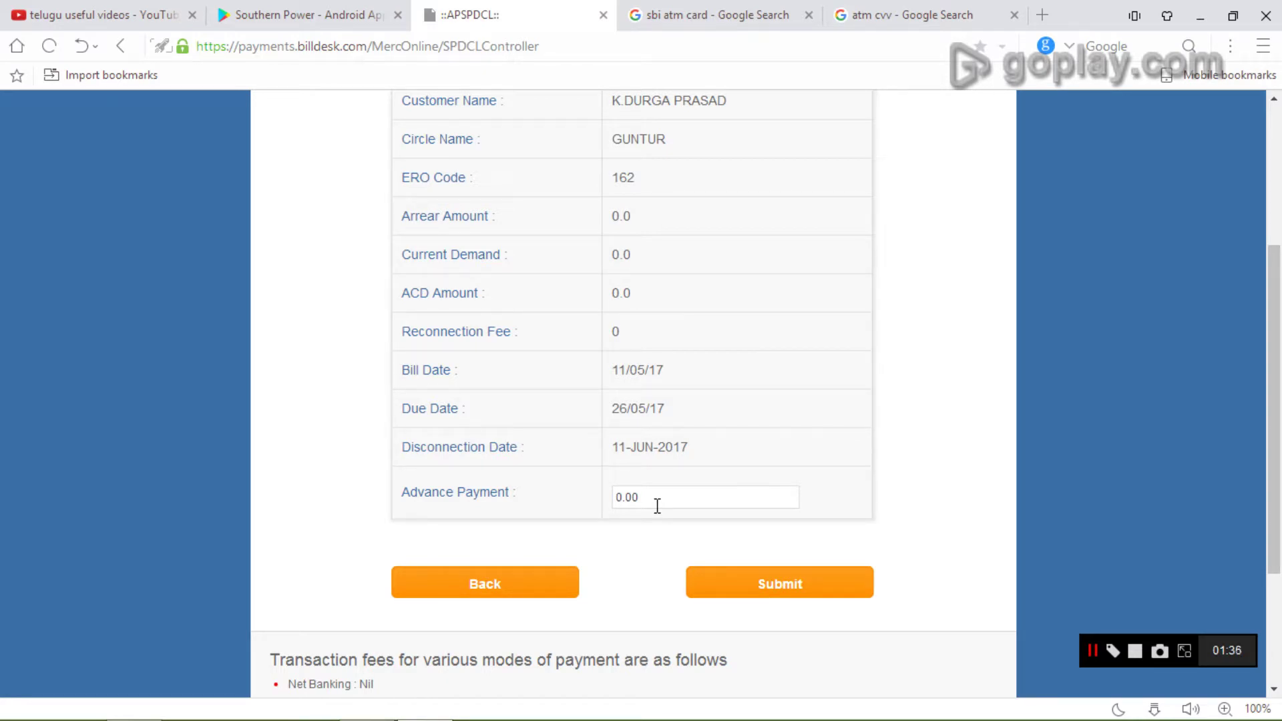
{"action": "left_click_drag", "start_coordinate": [654, 499], "coordinate": [617, 494]}
{"action": "type", "text": "100"}
{"action": "left_click", "coordinate": [739, 460]}
{"action": "left_click", "coordinate": [743, 585]}
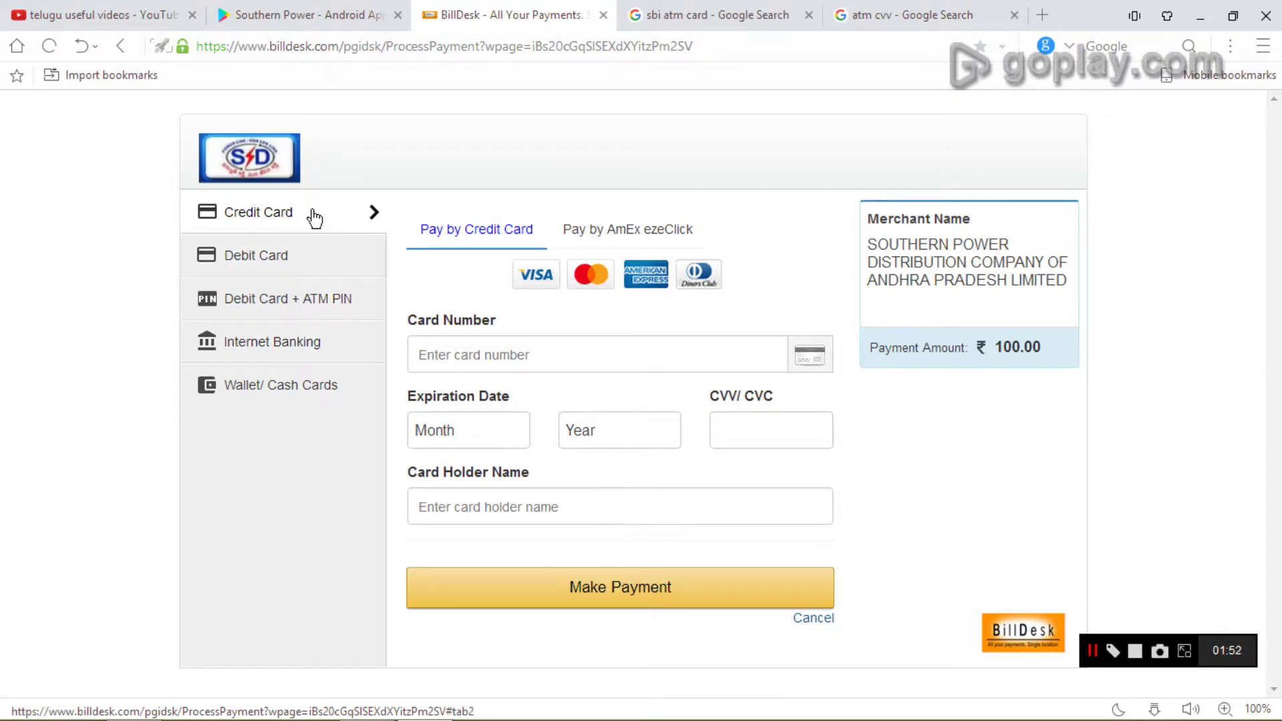
{"action": "left_click", "coordinate": [483, 361]}
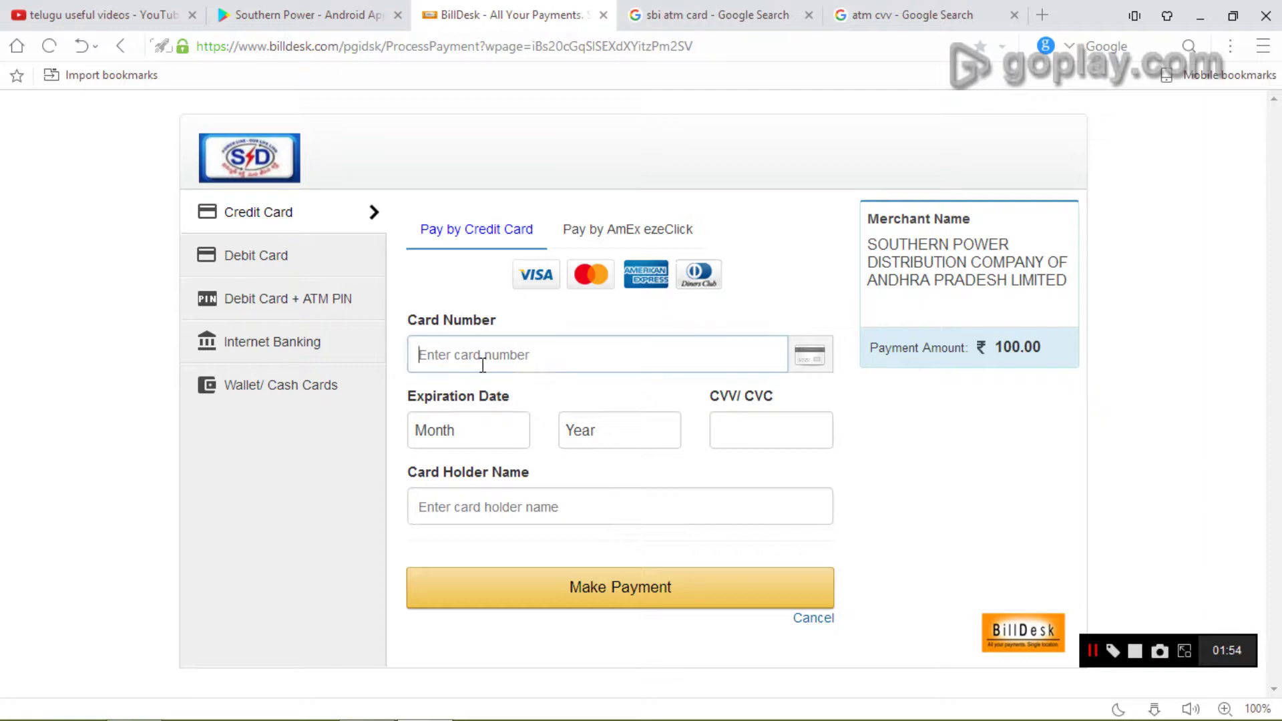
{"action": "left_click", "coordinate": [760, 21]}
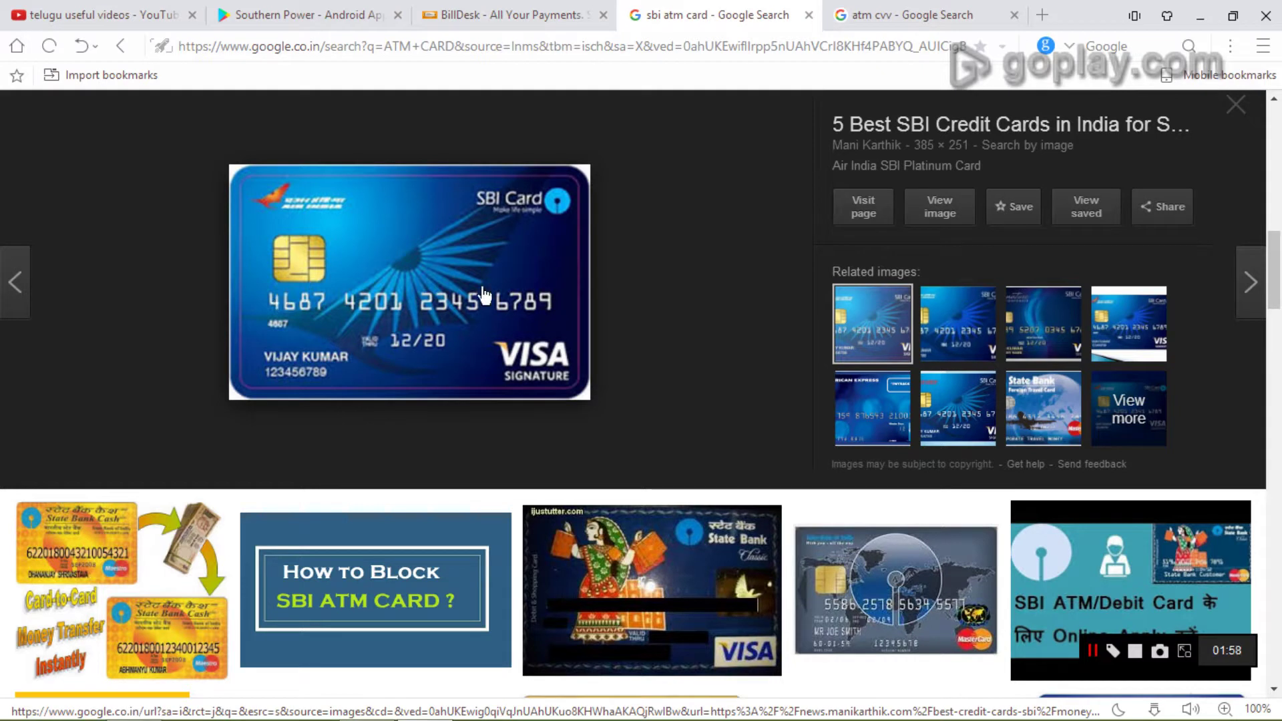
{"action": "left_click", "coordinate": [509, 9]}
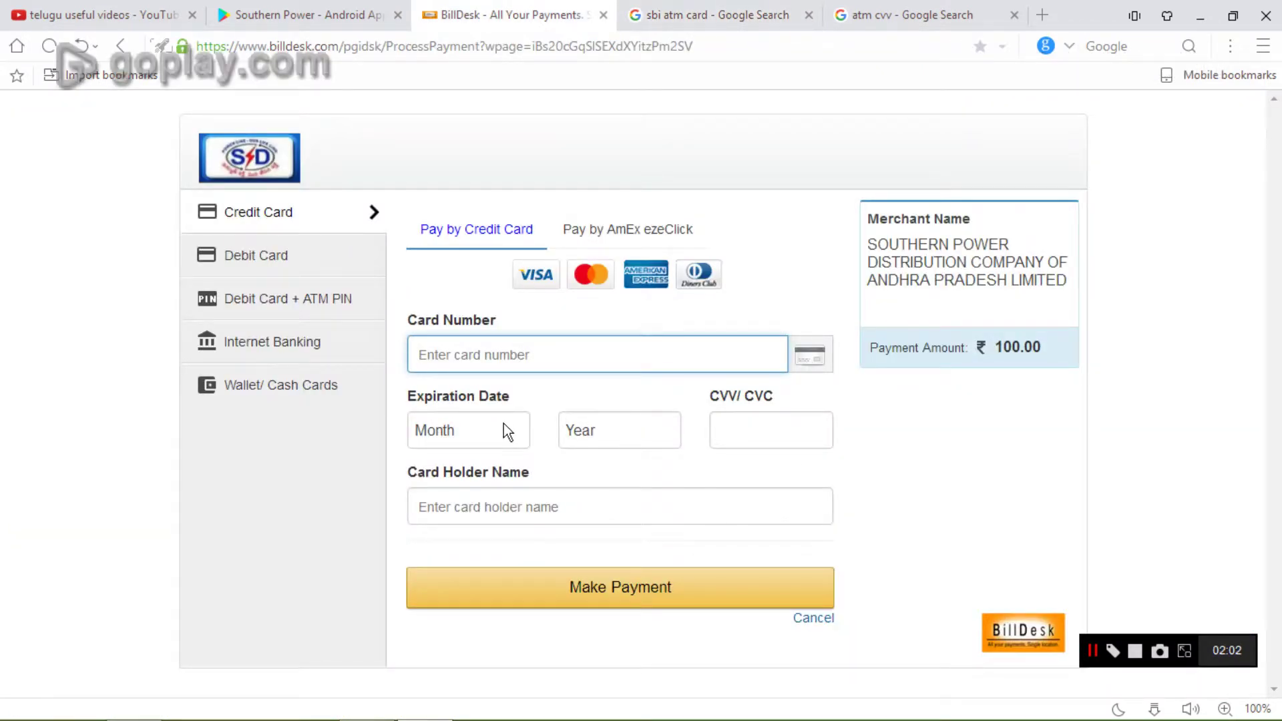
{"action": "left_click", "coordinate": [729, 14]}
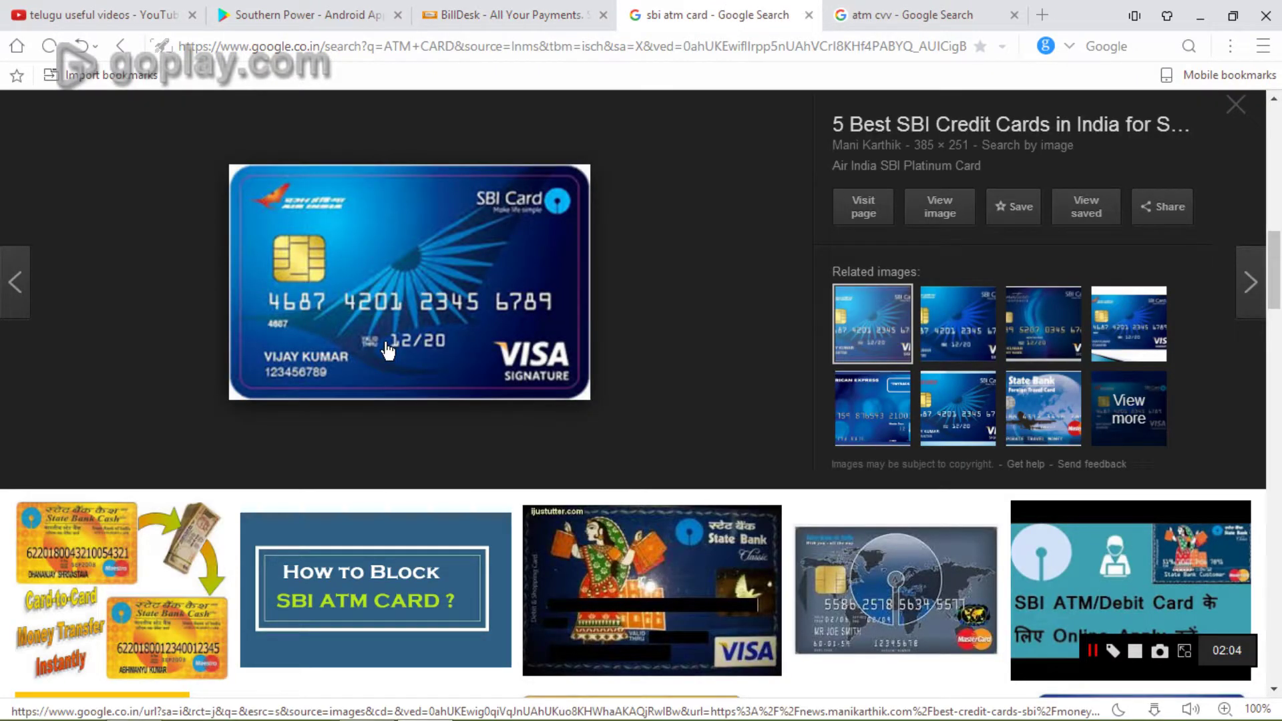
{"action": "left_click", "coordinate": [508, 15]}
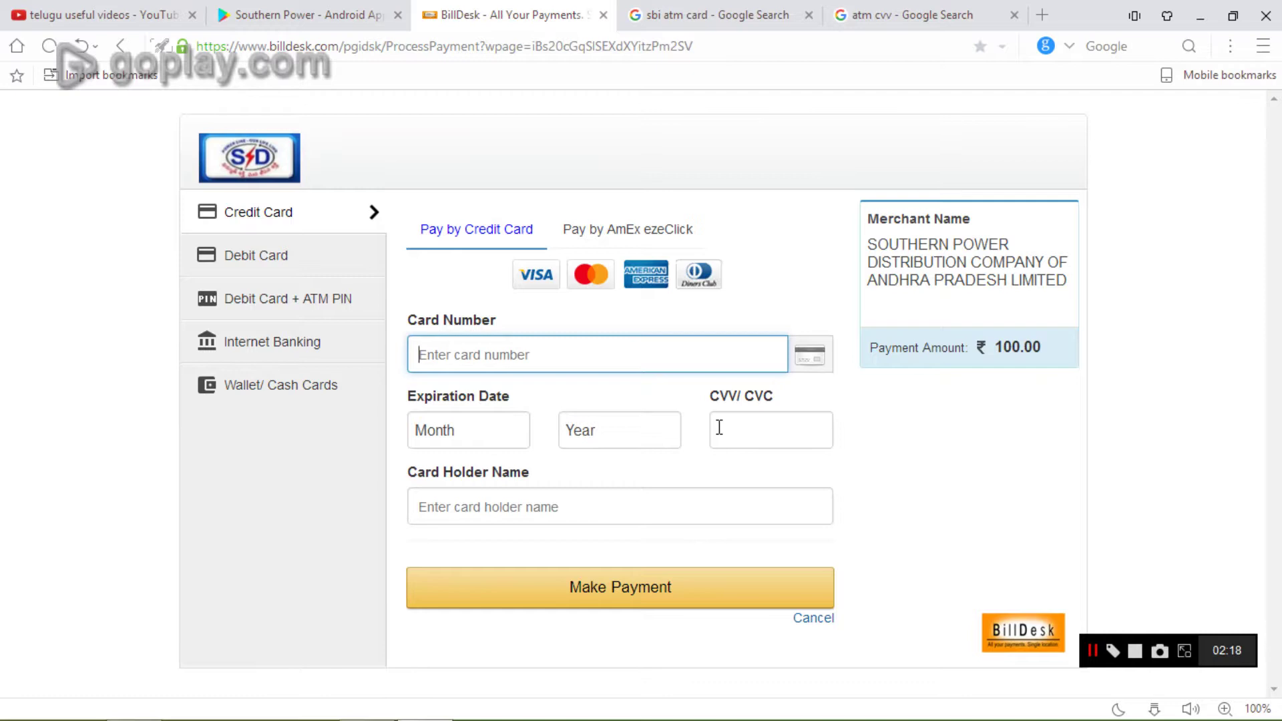
{"action": "left_click", "coordinate": [862, 9]}
{"action": "mouse_move", "coordinate": [538, 183]}
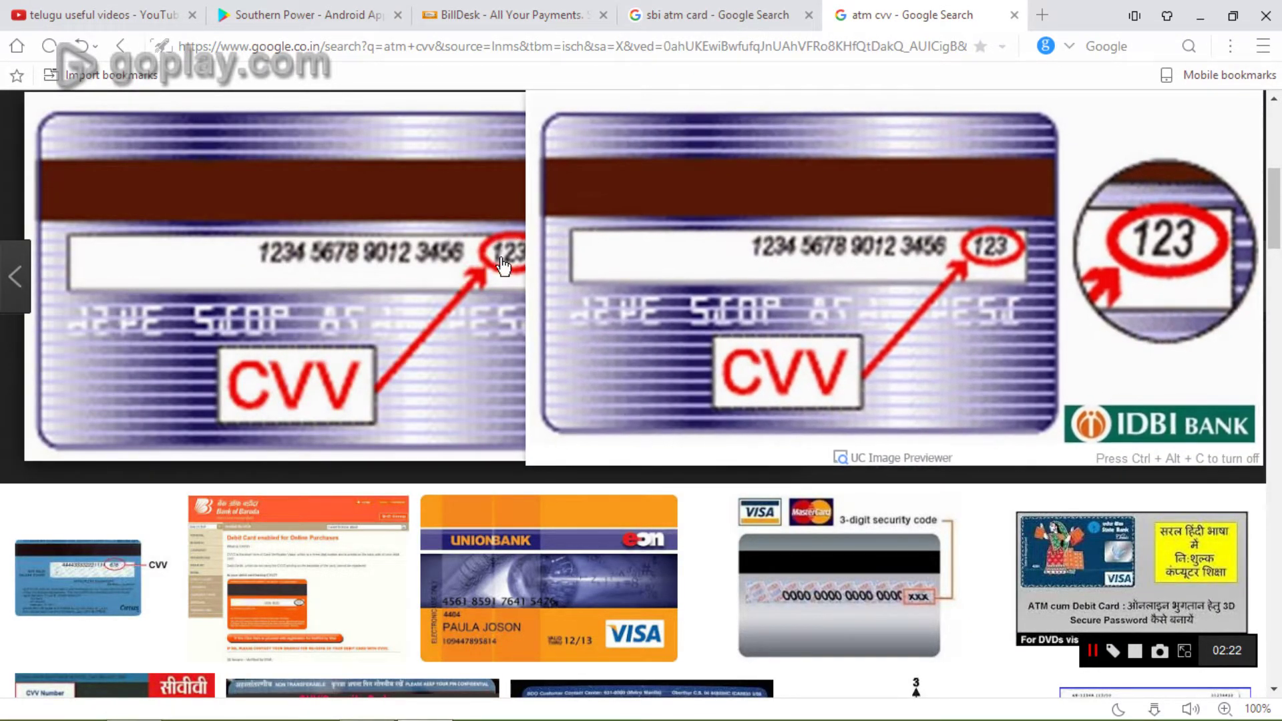
{"action": "left_click", "coordinate": [483, 9]}
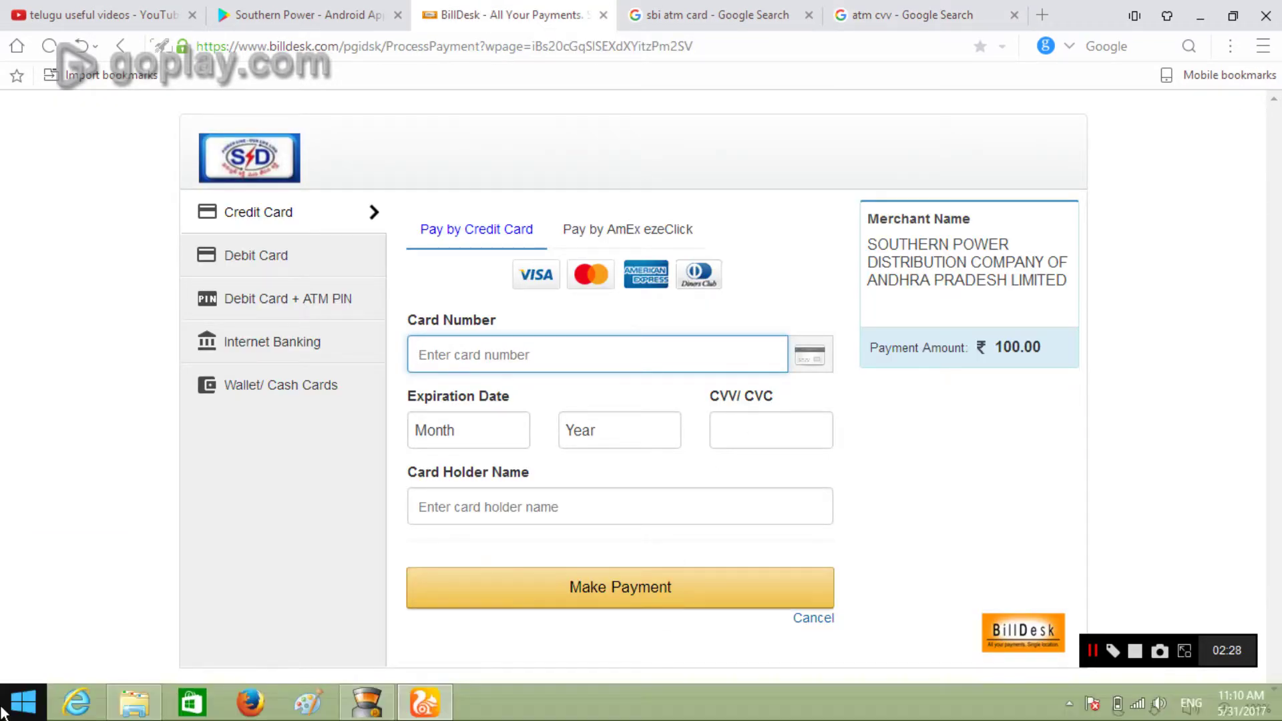
- Open Screenshot (1).png, the RuPay OTP page, from the Screenshots folder in Picasa Photo Viewer
{"action": "left_click", "coordinate": [127, 709]}
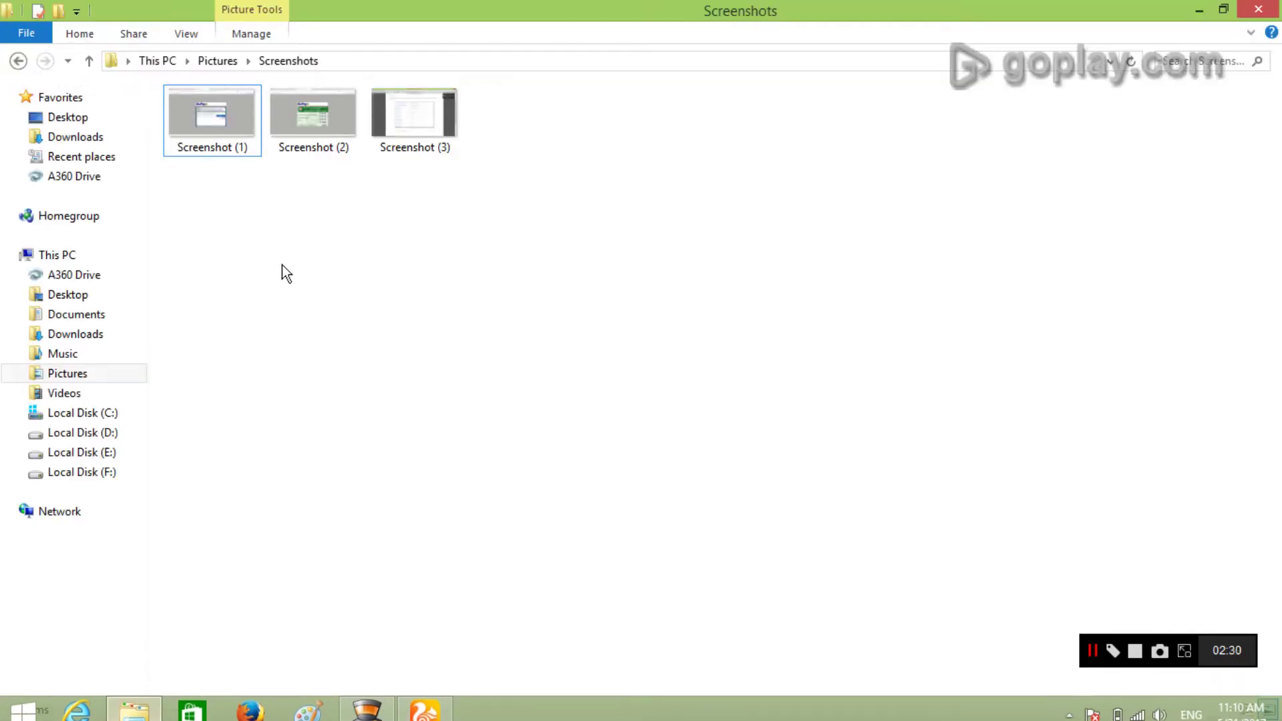
{"action": "double_click", "coordinate": [214, 123]}
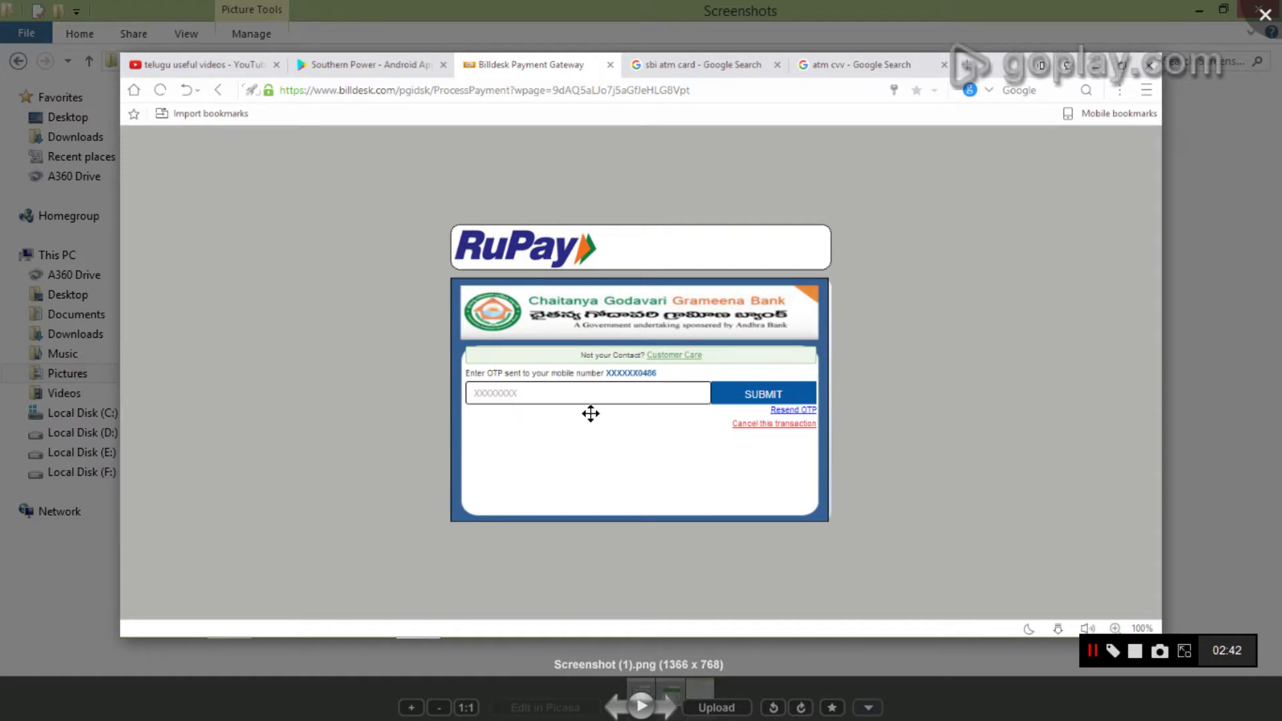
- Advance to Screenshot (2).png showing the bank's RuPay ATM PIN page
{"action": "key", "text": "Right"}
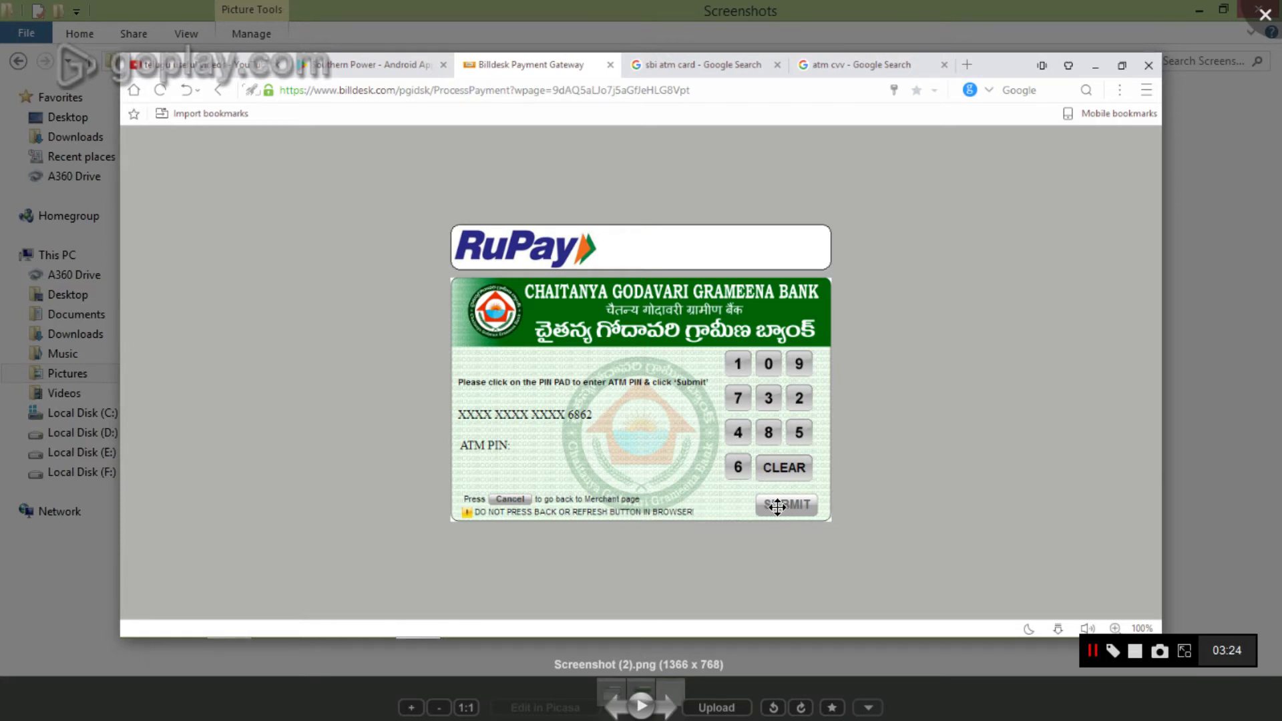
- View Screenshot (3)'s Thank You receipt, then close Picasa to return to the Screenshots folder
{"action": "key", "text": "Right"}
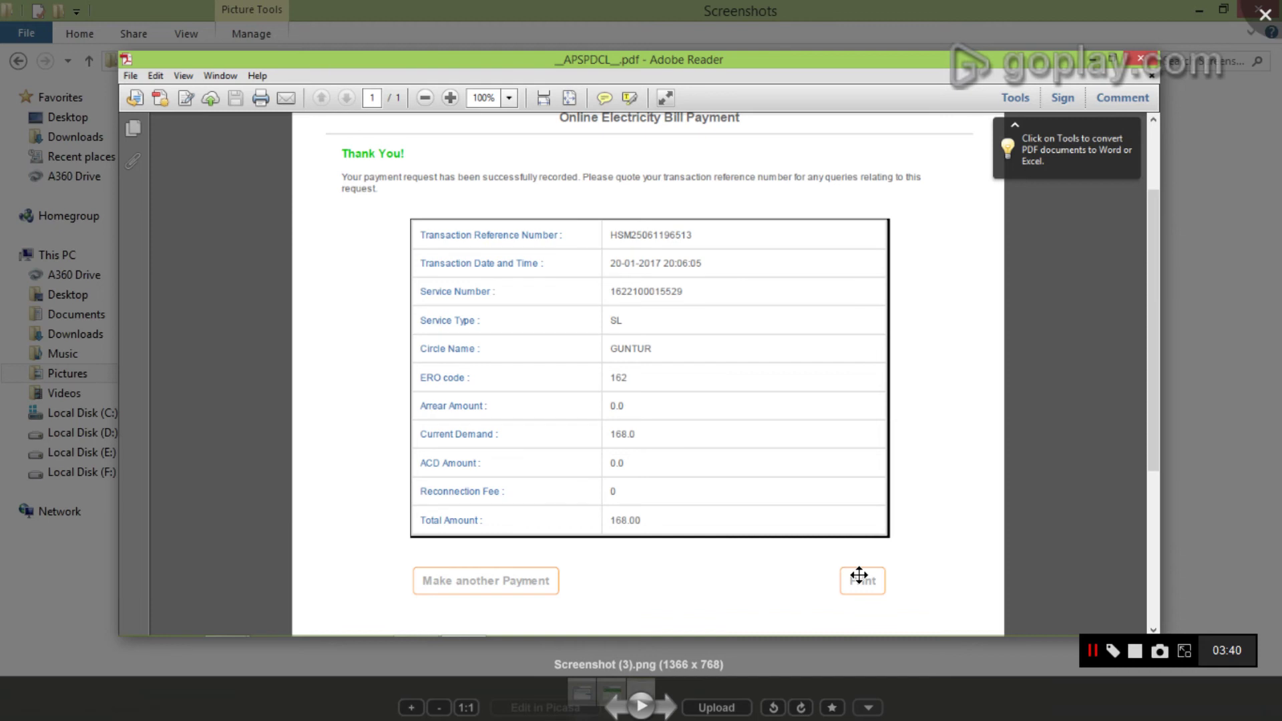
{"action": "left_click", "coordinate": [1273, 15]}
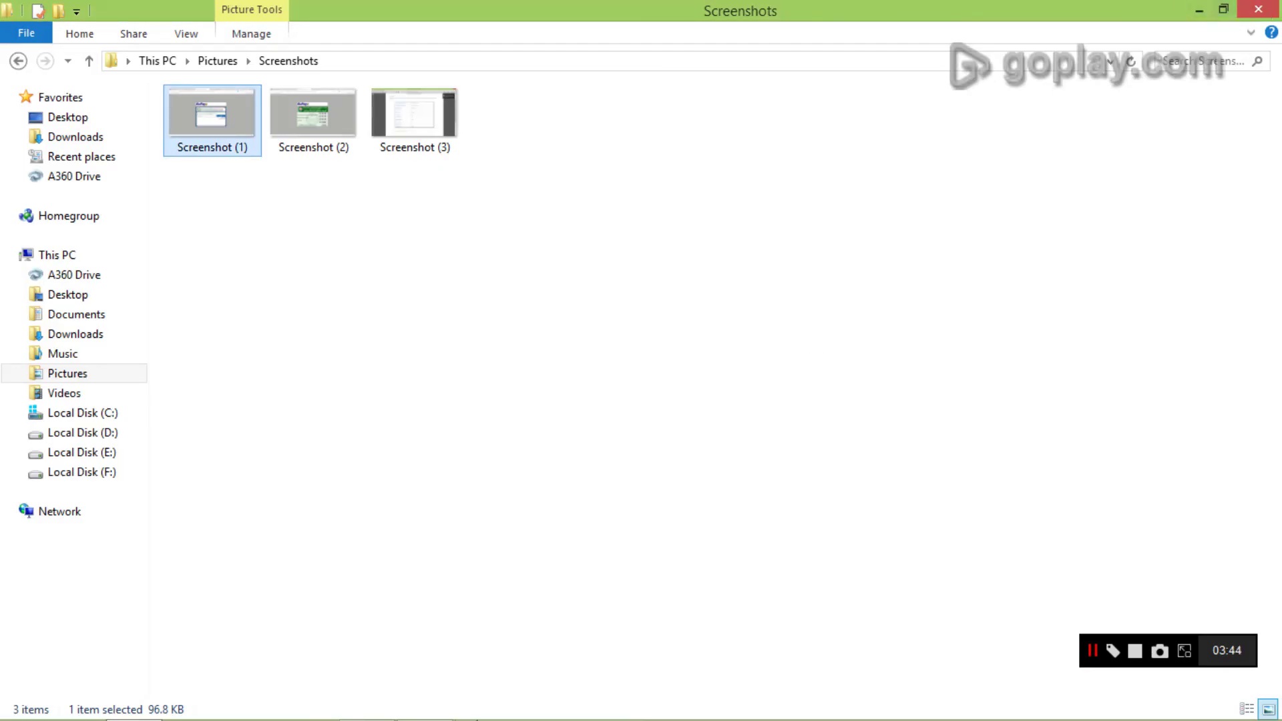
- Bring the browser forward and switch to the telugu useful videos YouTube channel tab
{"action": "mouse_move", "coordinate": [467, 678]}
{"action": "left_click", "coordinate": [425, 701]}
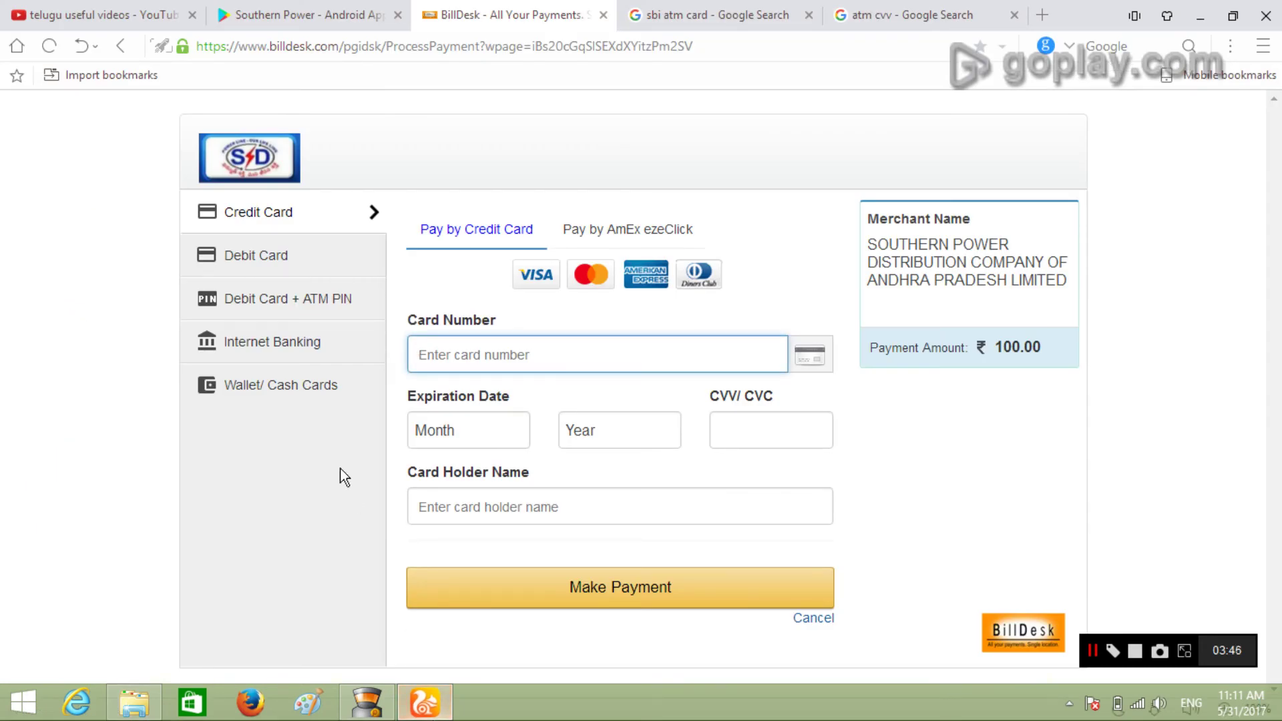
{"action": "left_click", "coordinate": [85, 10]}
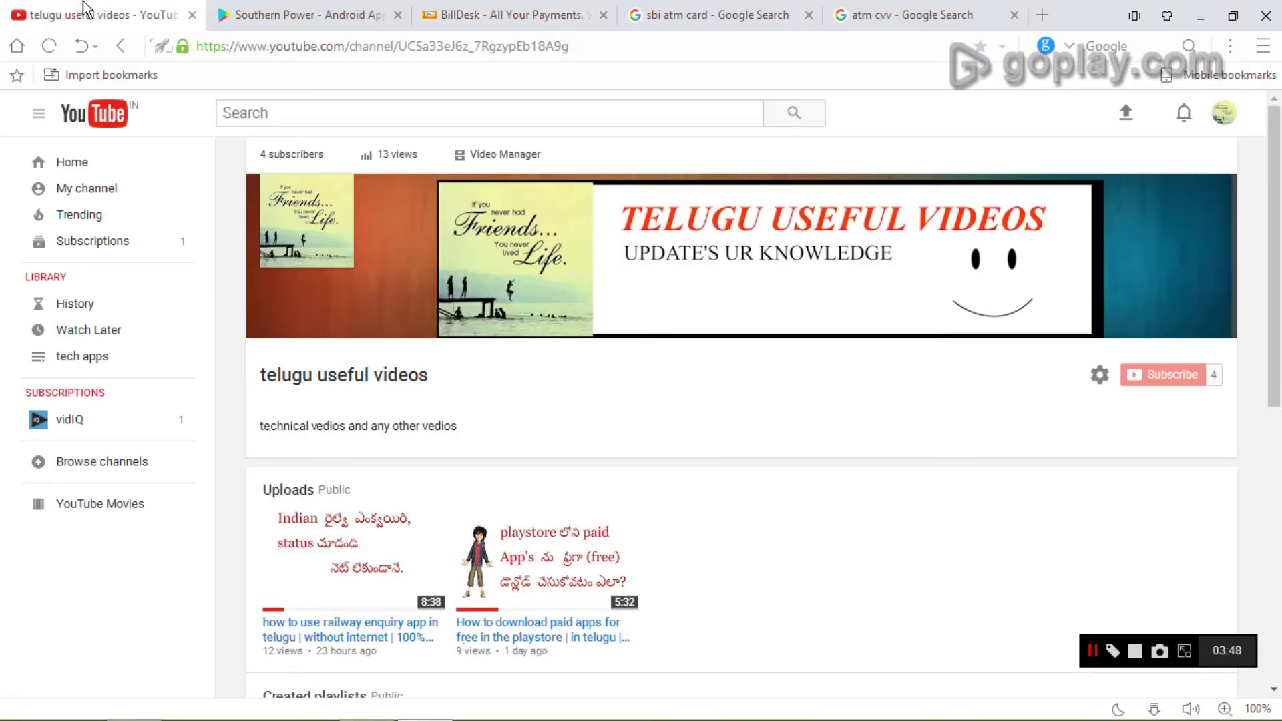